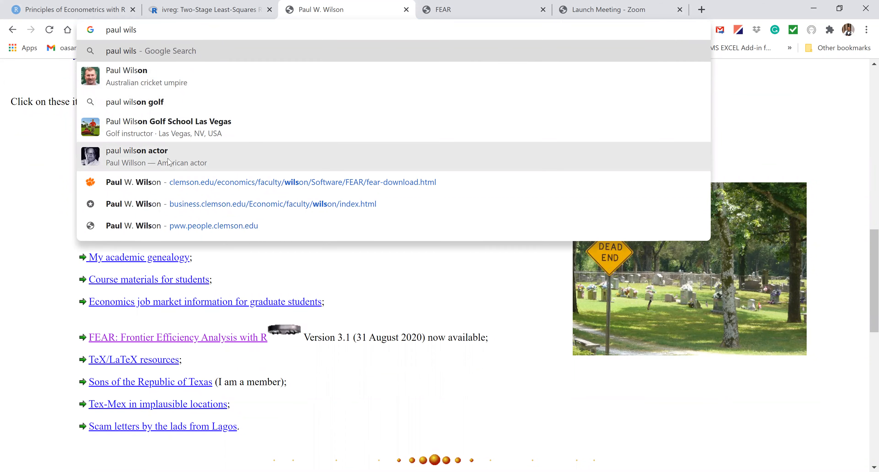
- Open the package author's homepage at pww.people.clemson.edu and follow it to the FEAR: Frontier Efficiency Analysis with R page
text(on)
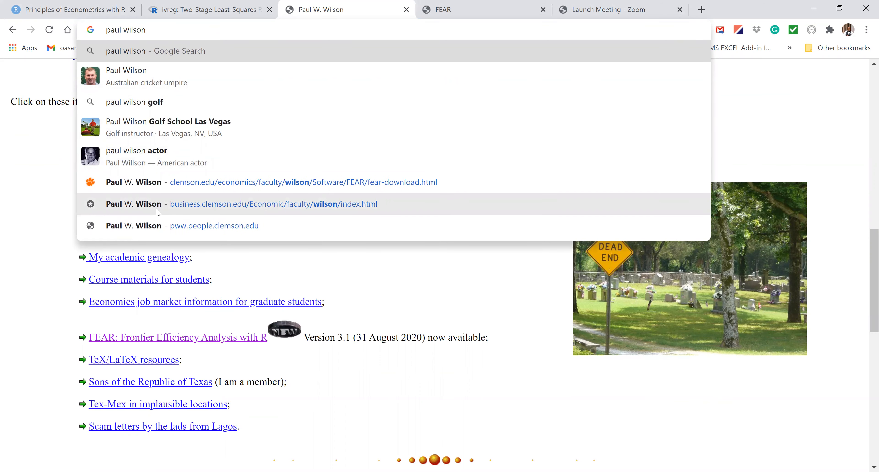
click(159, 228)
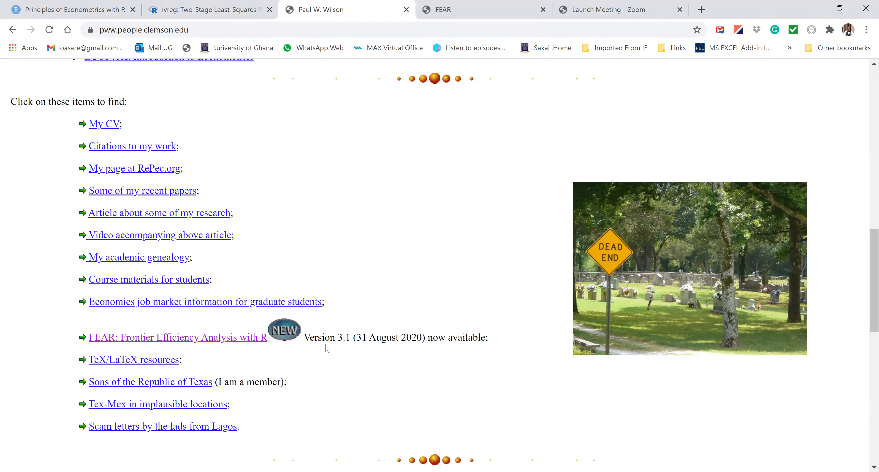
click(226, 338)
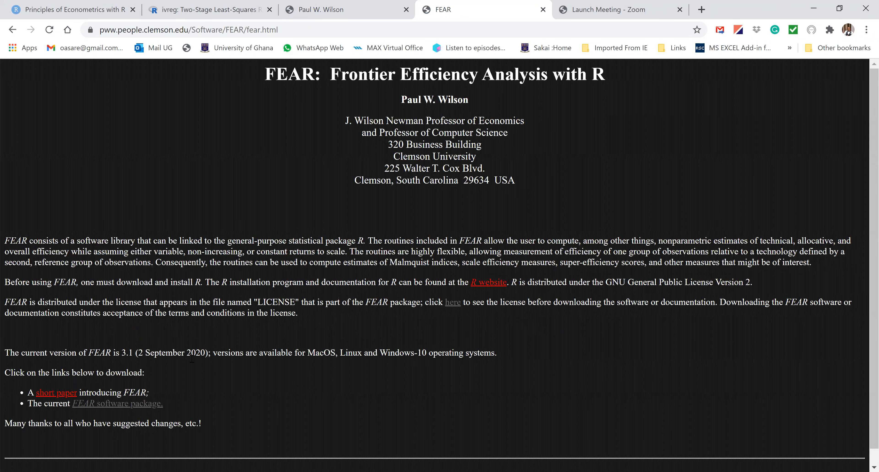
- View the short paper introducing FEAR and close it again
click(65, 395)
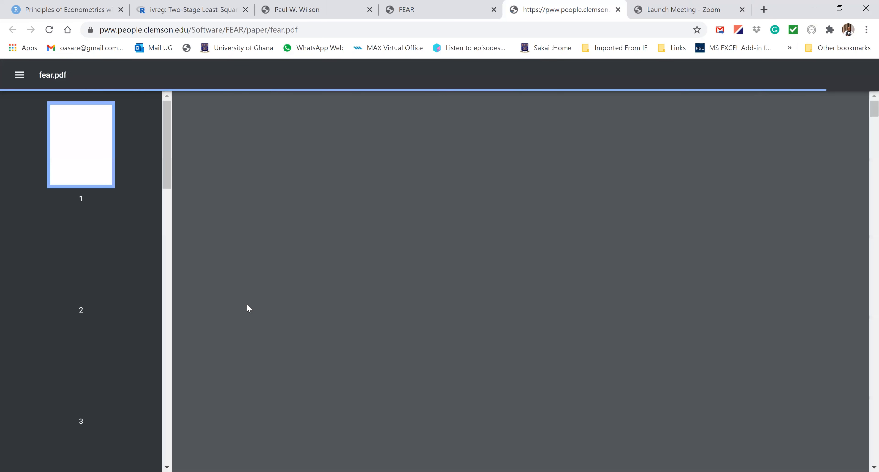
scroll(404, 332, down, 15)
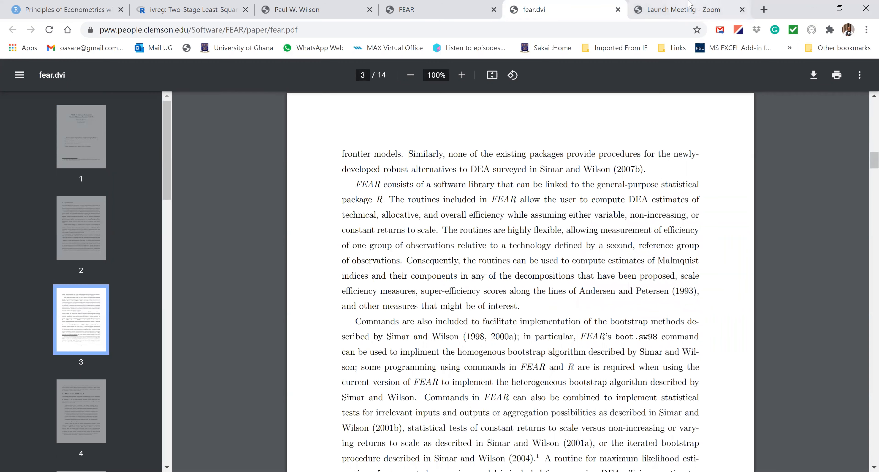
click(618, 10)
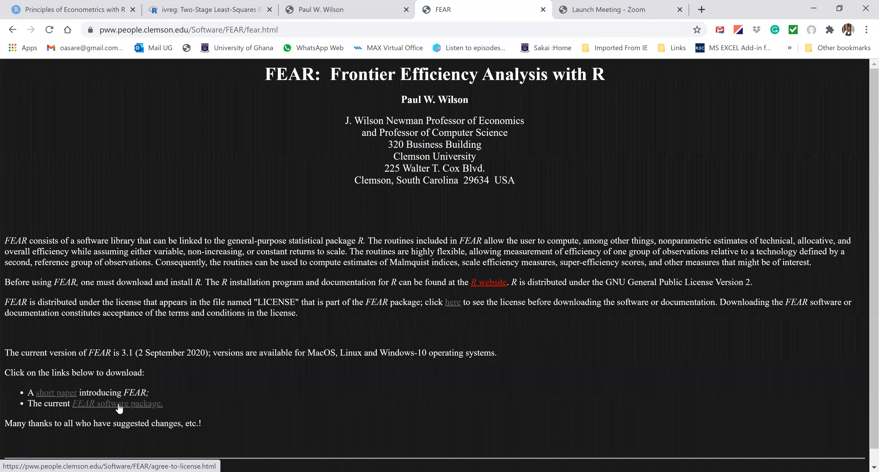
- Request the current FEAR software package and accept the terms and conditions of its license
click(132, 408)
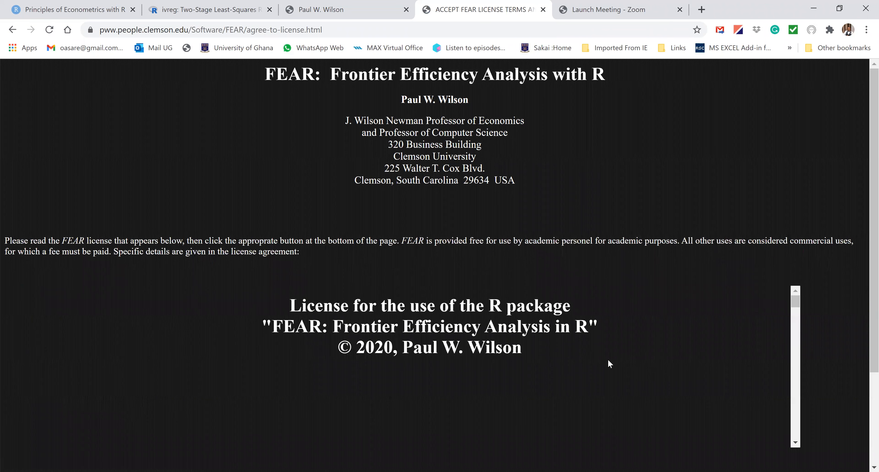
drag(796, 302, 797, 450)
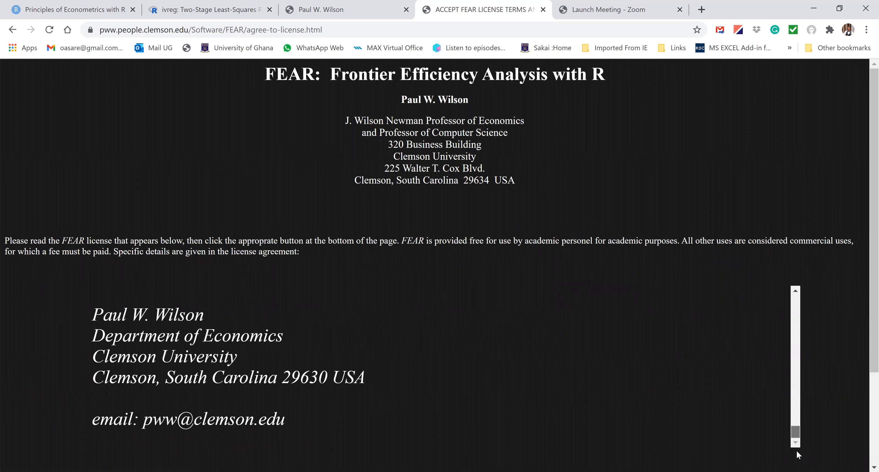
drag(864, 261, 864, 389)
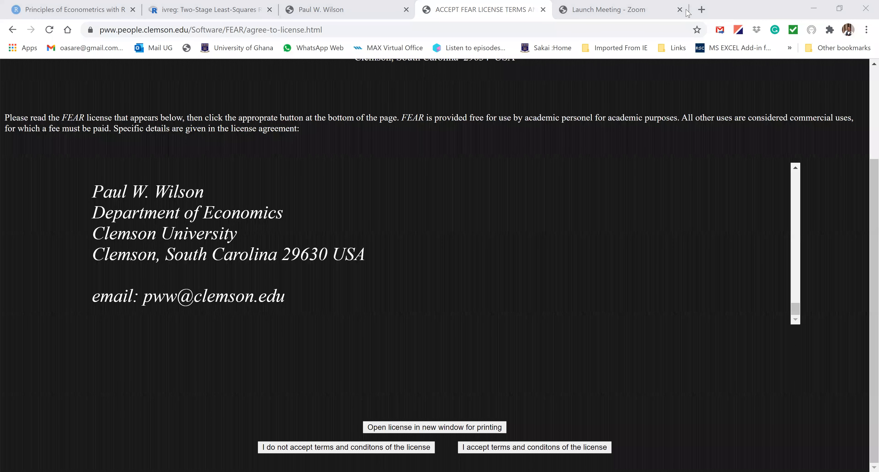
click(511, 448)
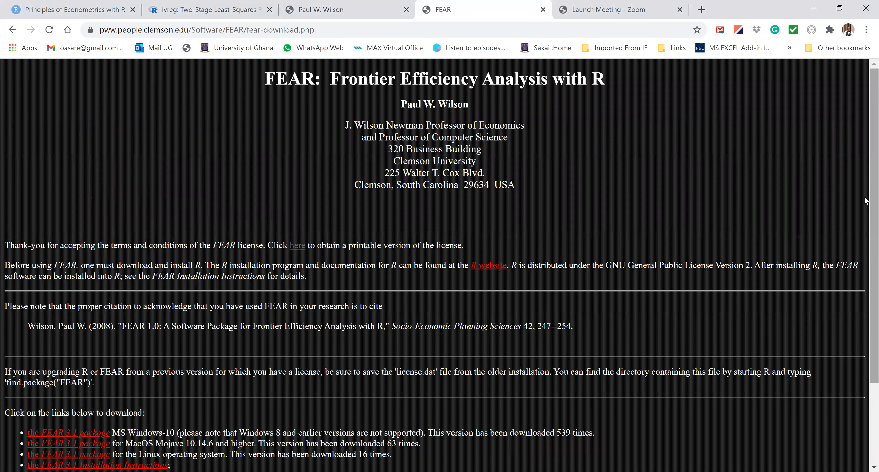
- Download the FEAR 3.1 package for MS Windows-10 and save it as the zip file FEAR in the MEA folder
scroll(865, 141, down, 2)
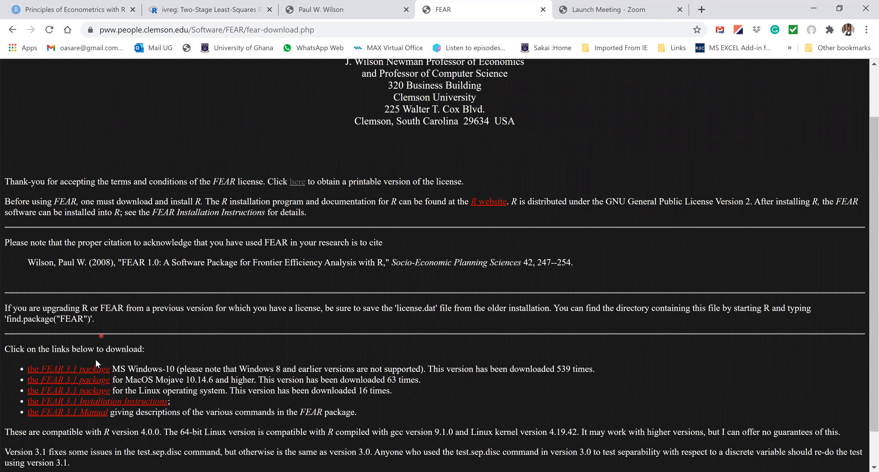
scroll(96, 377, down, 1)
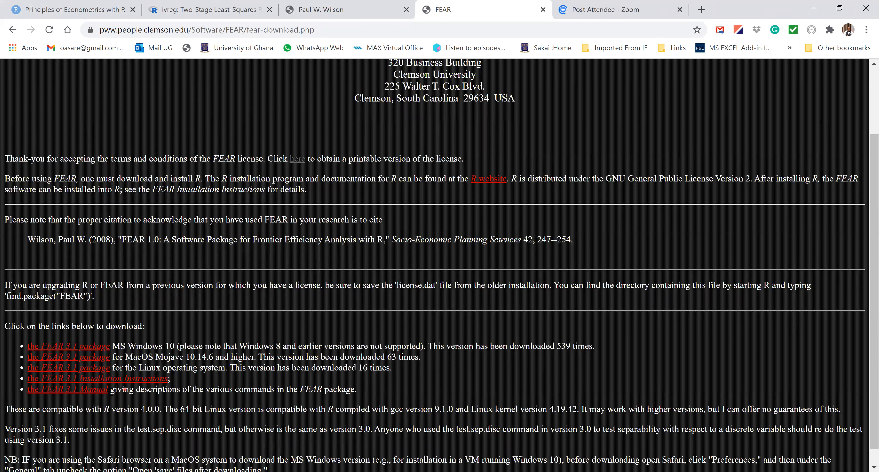
click(91, 350)
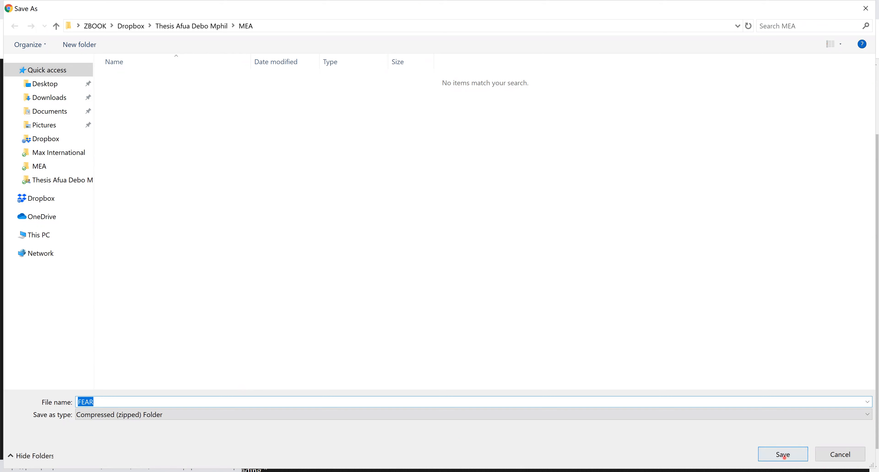
click(783, 455)
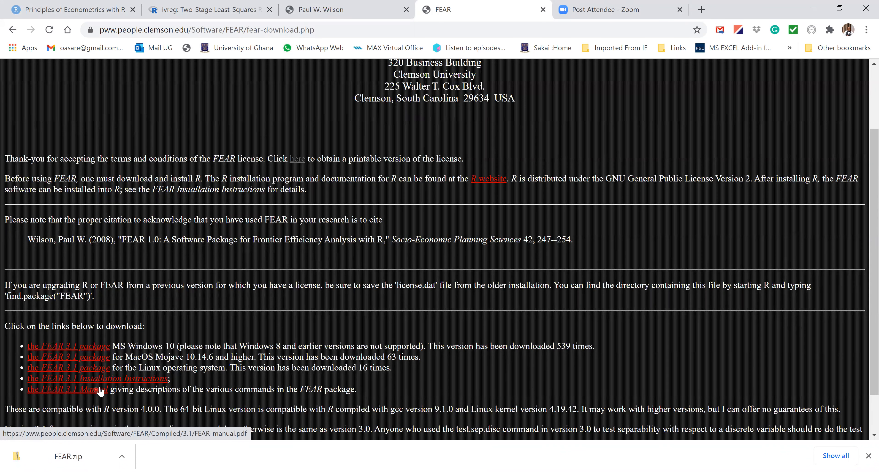
- Read through the FEAR 3.1 Installation Instructions and save the PDF as FEAR-3.1-install in the MEA folder
click(124, 382)
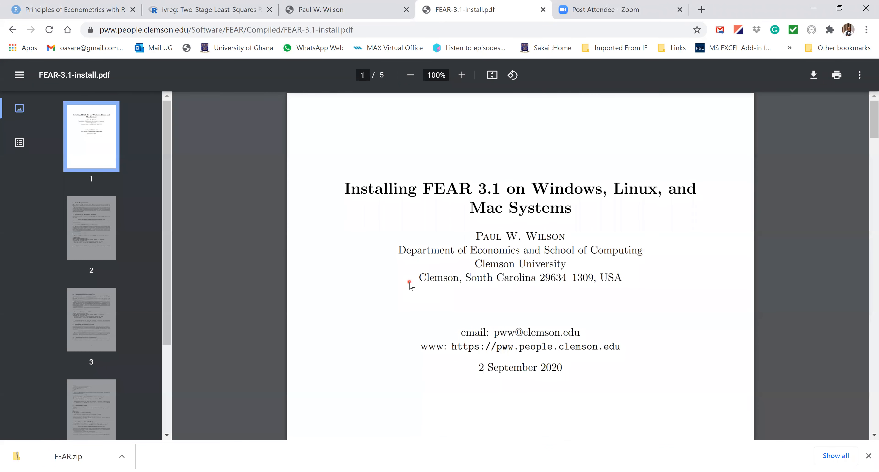
key(Right)
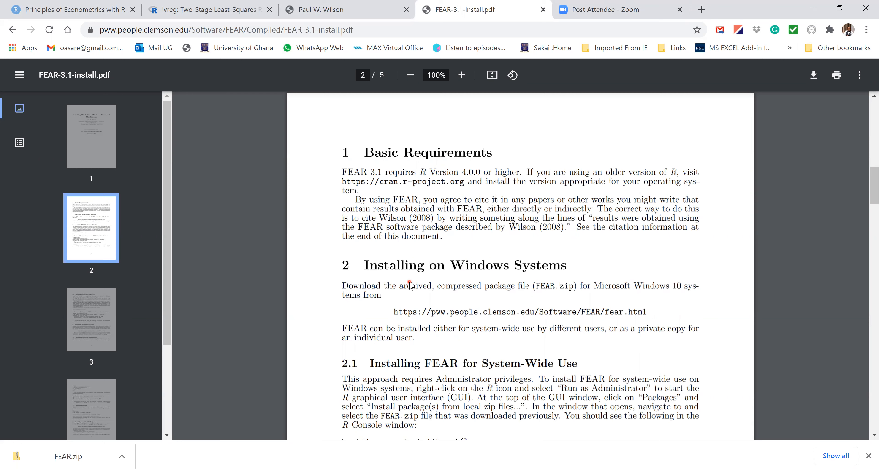
scroll(410, 285, down, 1)
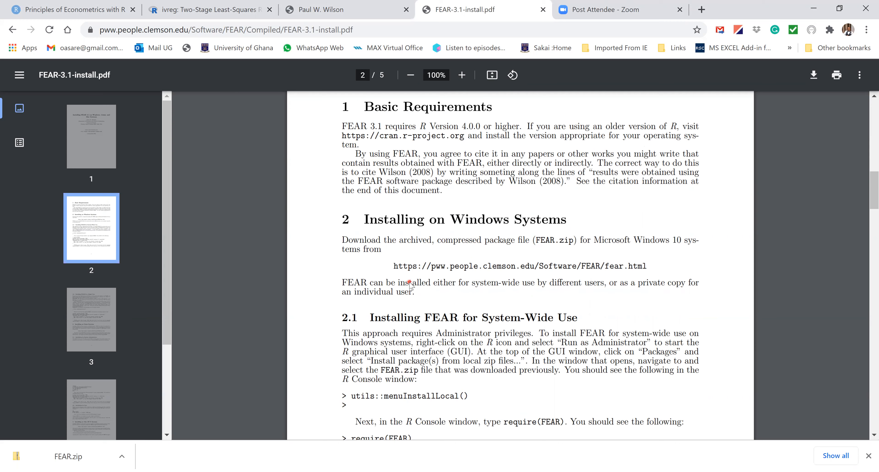
scroll(410, 284, down, 1)
scroll(409, 284, down, 1)
scroll(410, 284, down, 12)
scroll(410, 284, down, 1)
scroll(409, 283, down, 11)
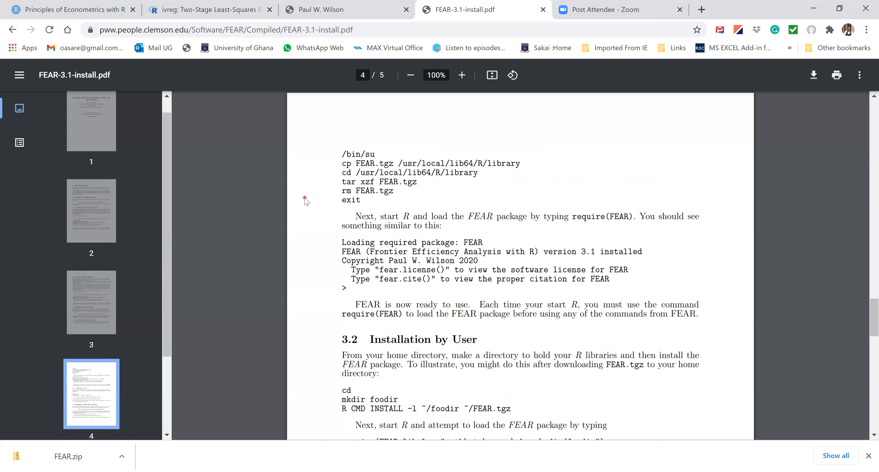
click(812, 76)
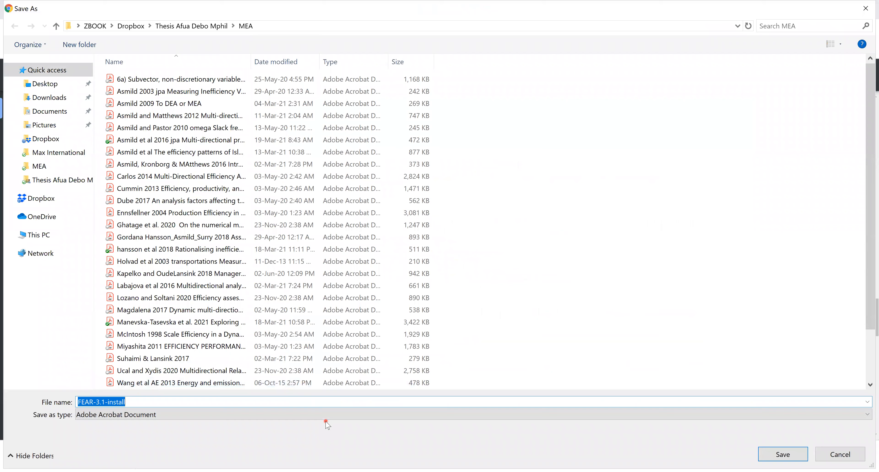
key(Return)
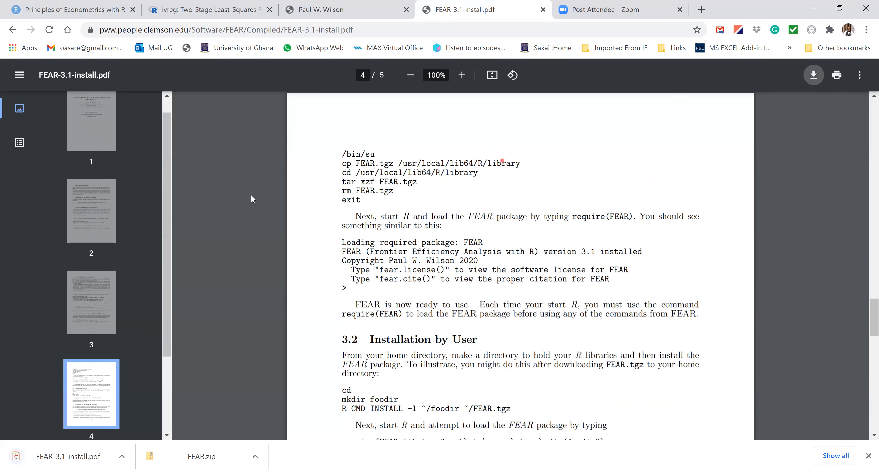
- Open the FEAR 3.1 Manual from the download page, save the PDF as FEAR-manual, and return to the download page
click(13, 29)
click(87, 389)
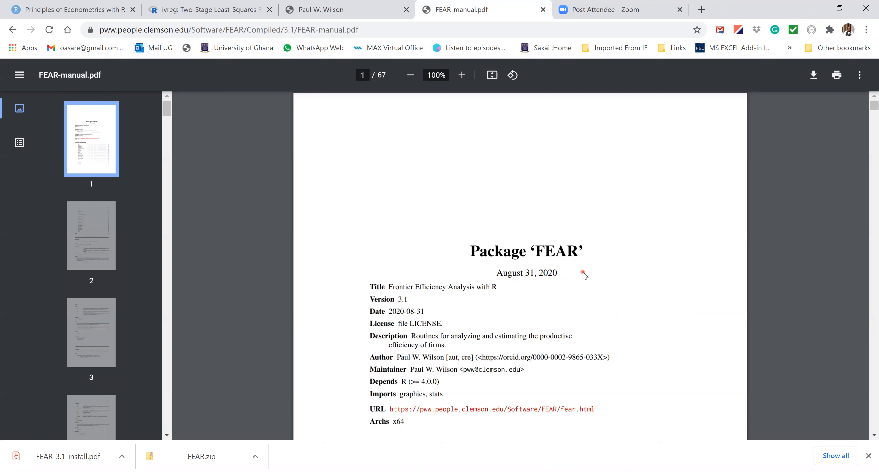
click(809, 79)
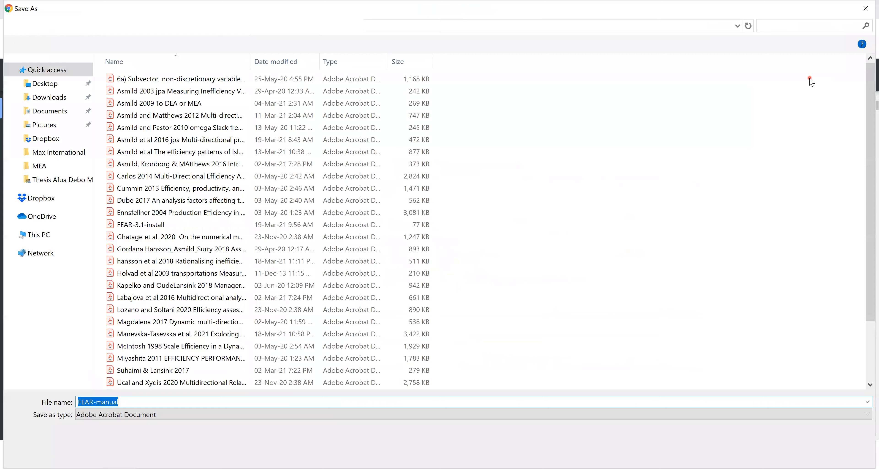
key(Return)
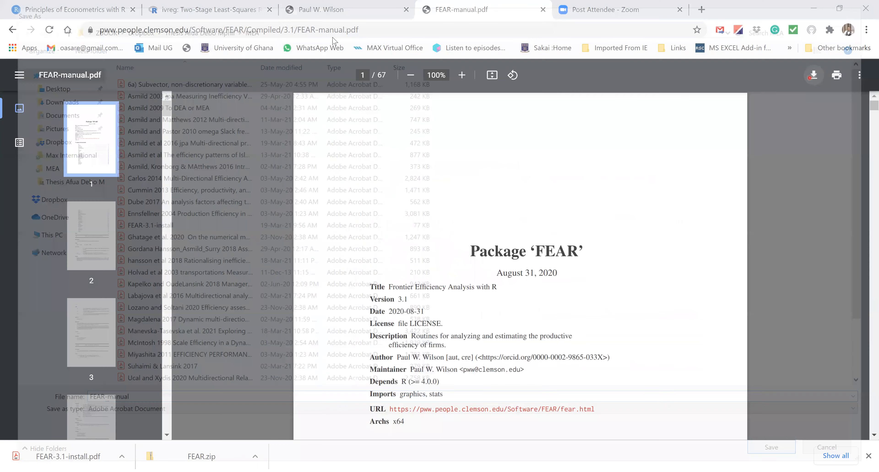
click(13, 30)
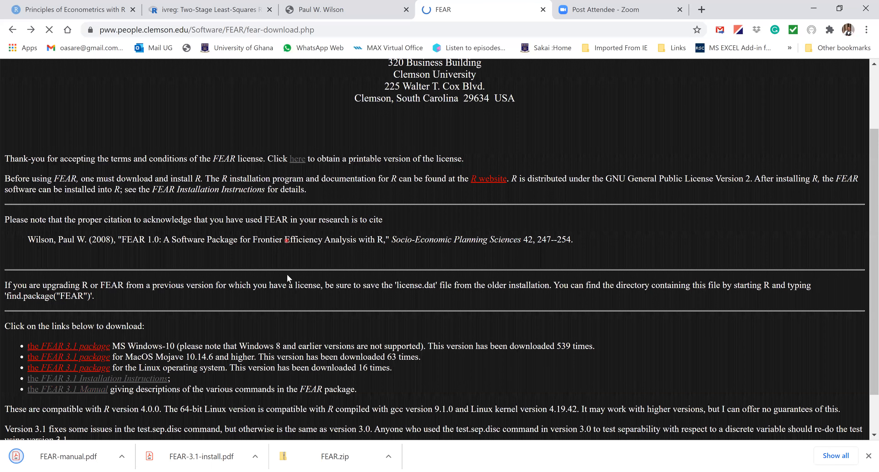
scroll(865, 238, down, 1)
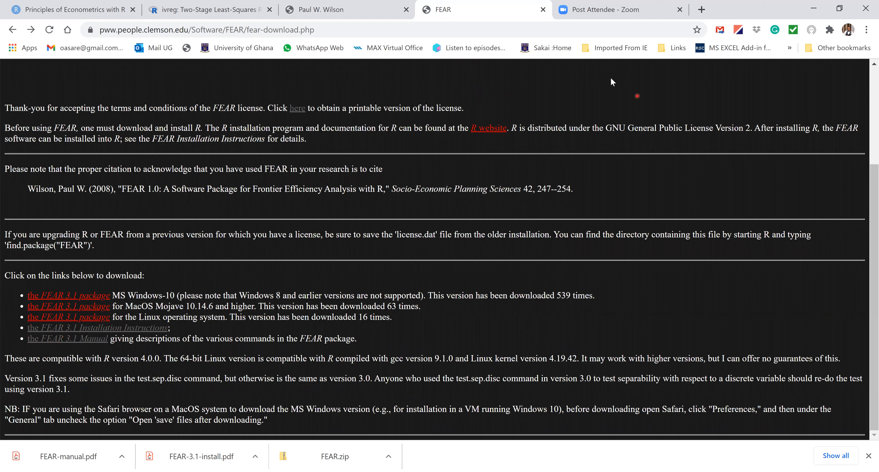
- Close the leftover Zoom page and switch to RStudio to start installing a package
click(681, 9)
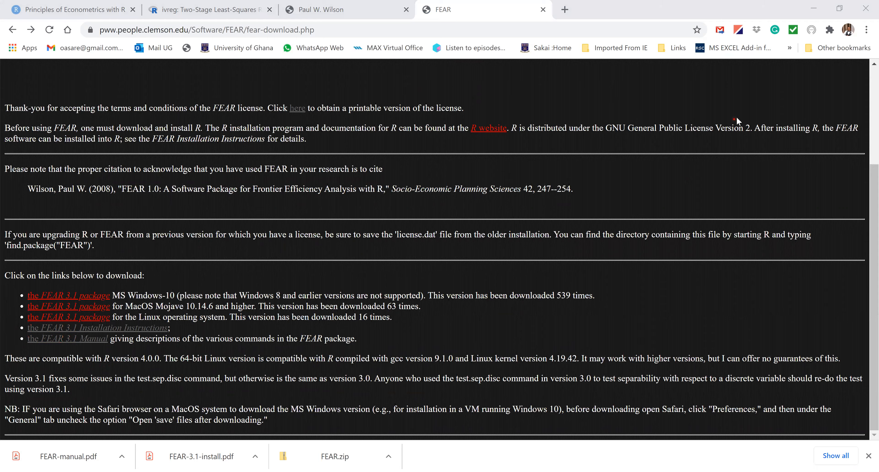
key(alt+Tab)
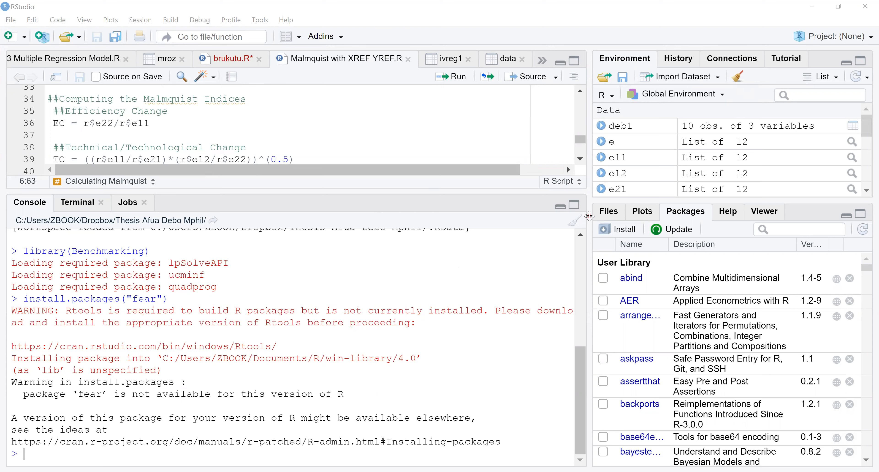
click(624, 230)
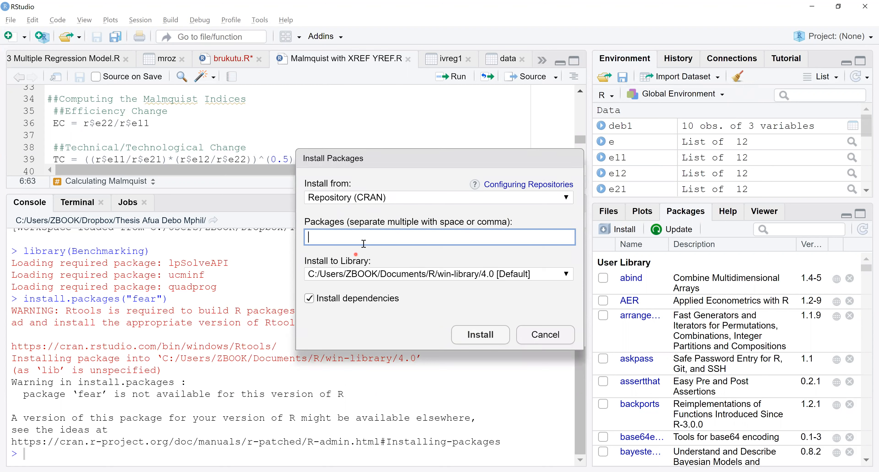
click(324, 241)
text(FEA)
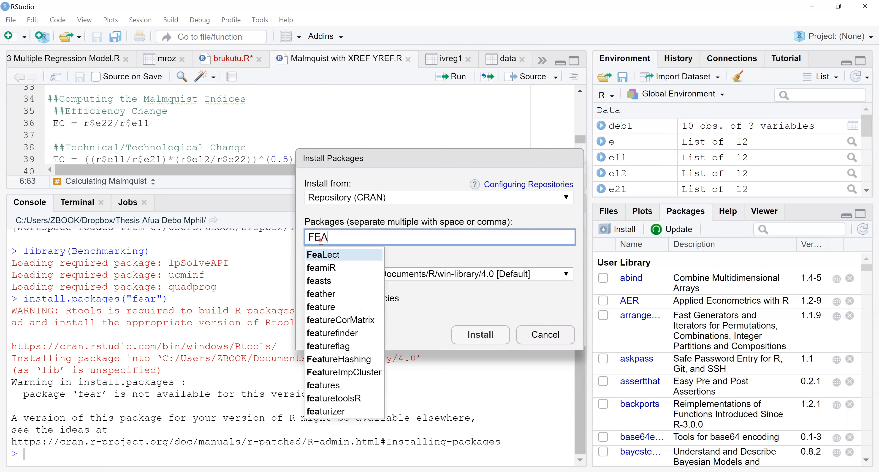
text(R)
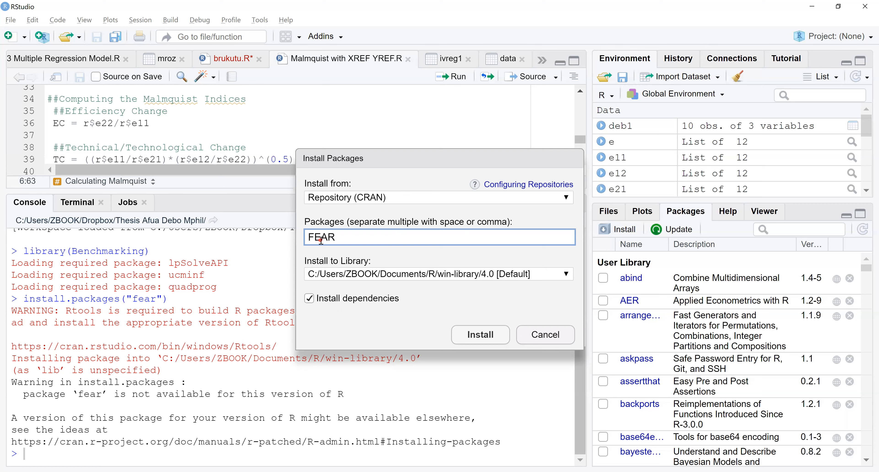
key(BackSpace)
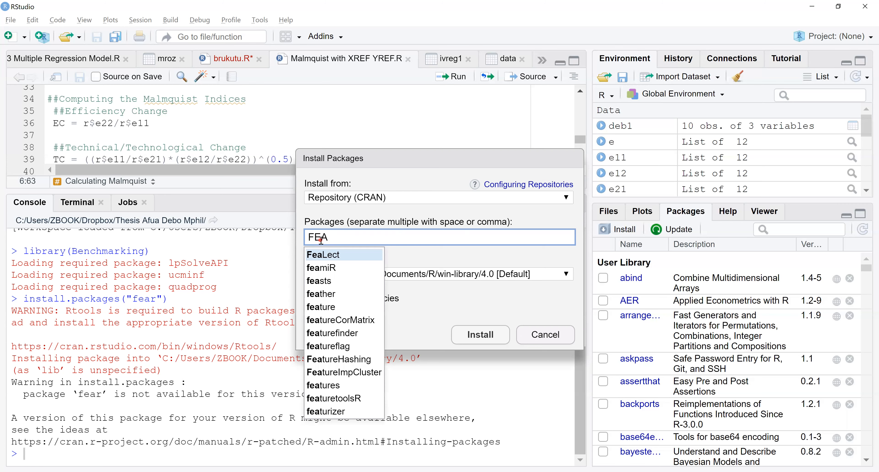
key(BackSpace)
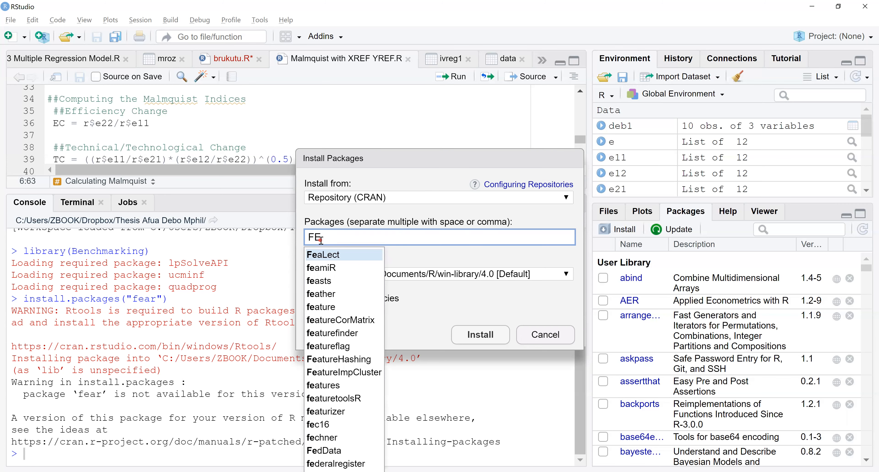
key(BackSpace)
key(BackSpace)
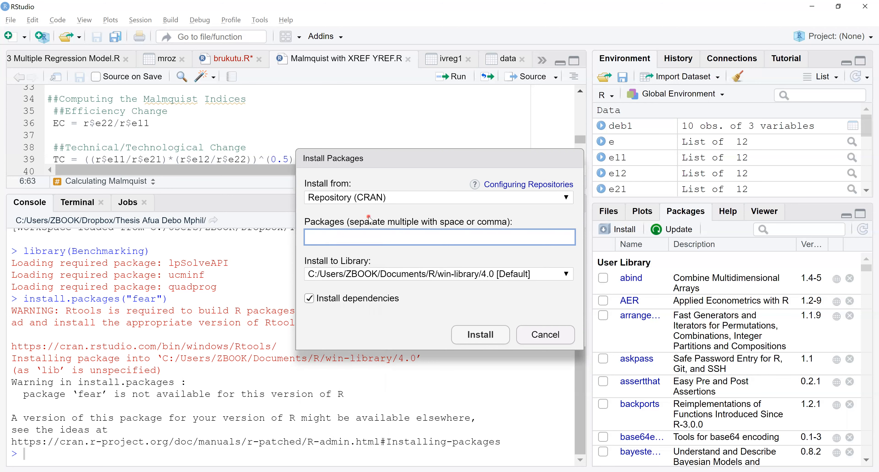
- Set the installation source to Package Archive File (.zip; .tar.gz) and browse to the MEA folder using its copied path
click(422, 202)
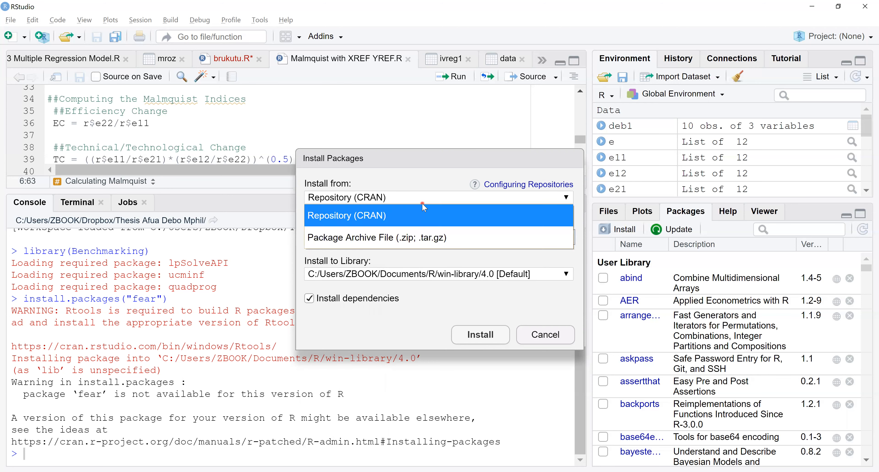
click(396, 238)
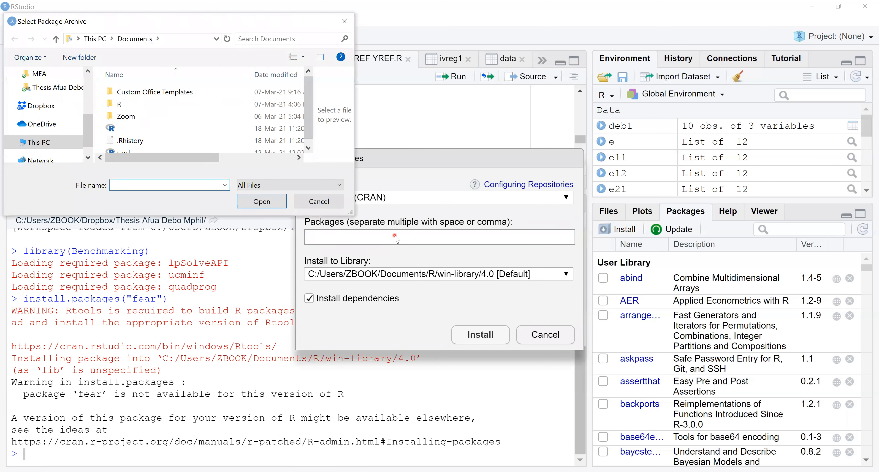
key(alt+Tab)
click(201, 37)
key(ctrl+v)
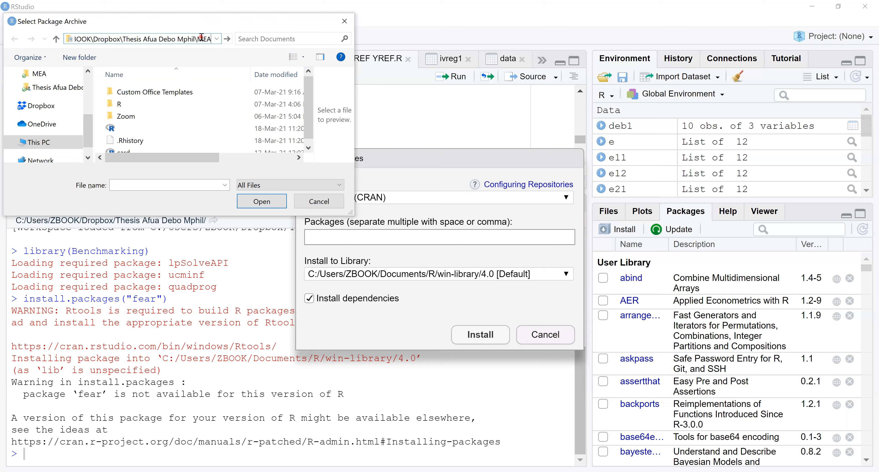
key(Return)
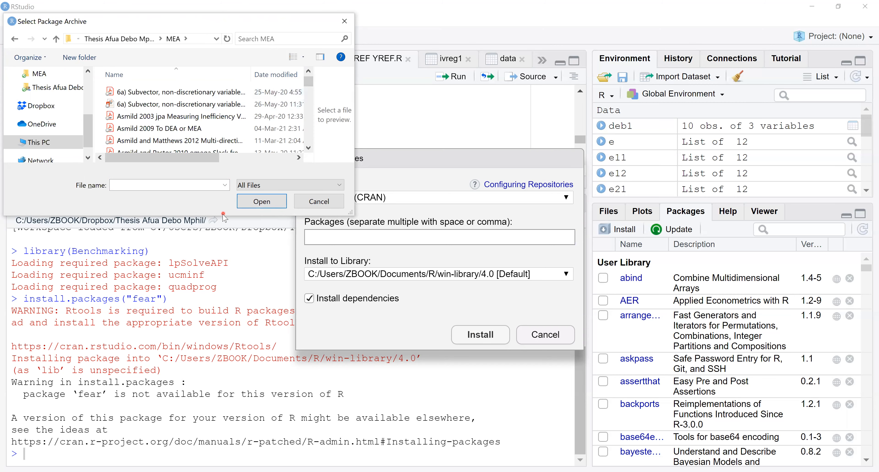
- Choose the FEAR zip archive from the MEA folder and install it to the default library
drag(220, 218, 199, 343)
click(135, 251)
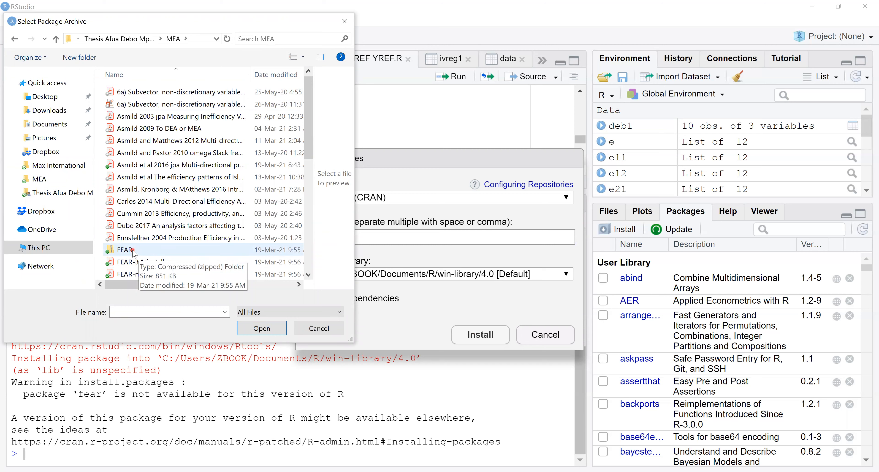
double_click(146, 252)
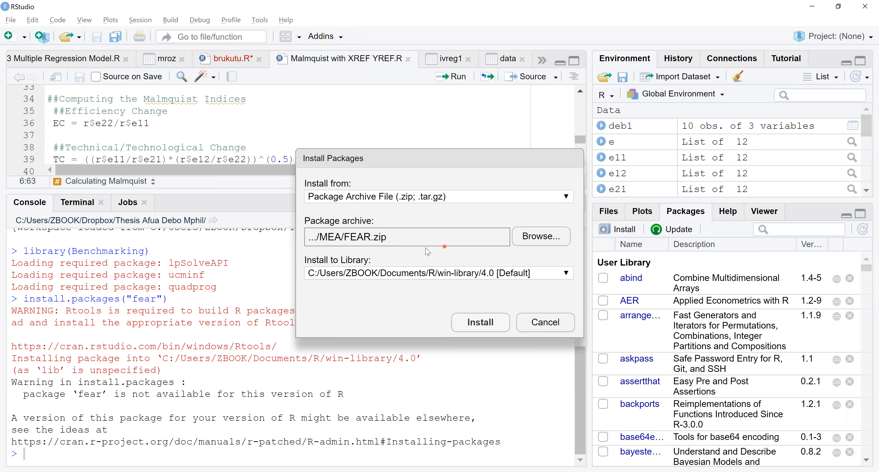
click(475, 324)
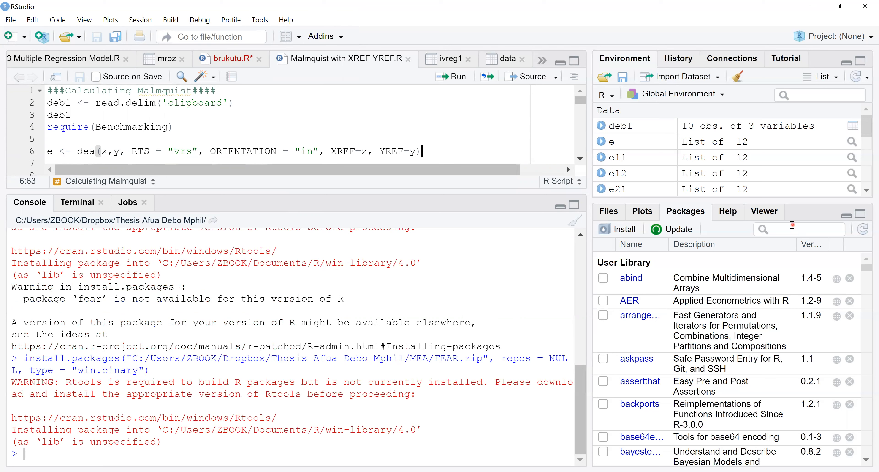
- Filter the installed packages by "fea" and load the FEAR package
click(785, 232)
text(f)
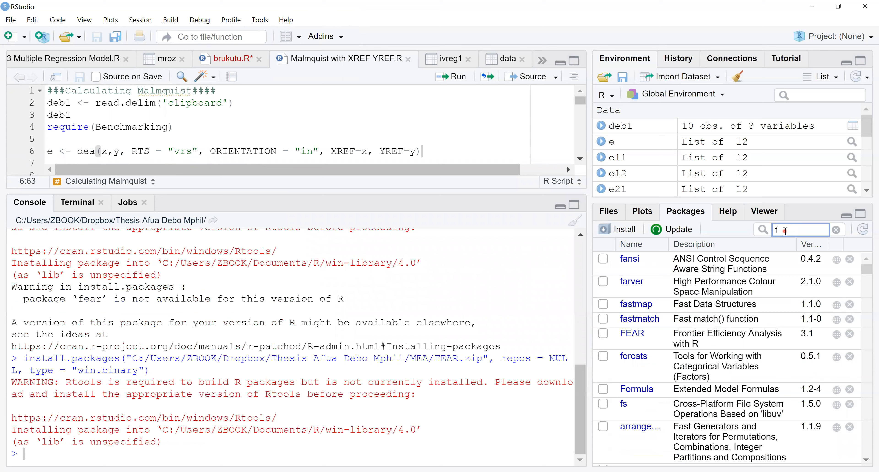
text(ea)
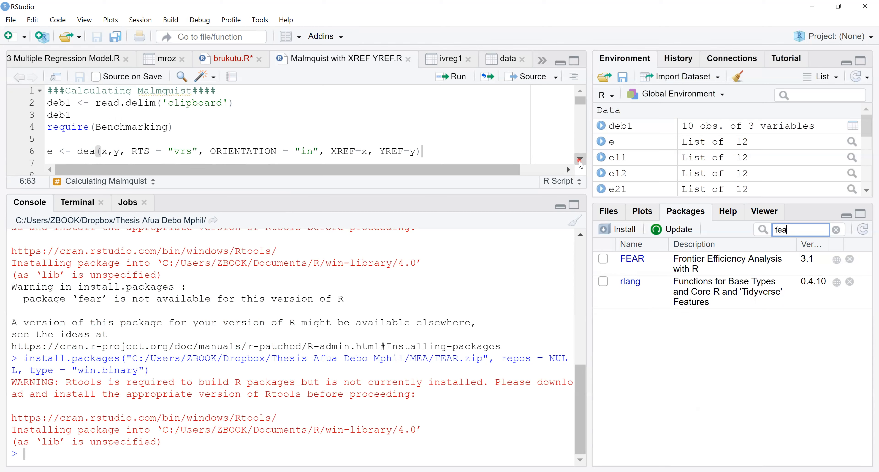
click(604, 260)
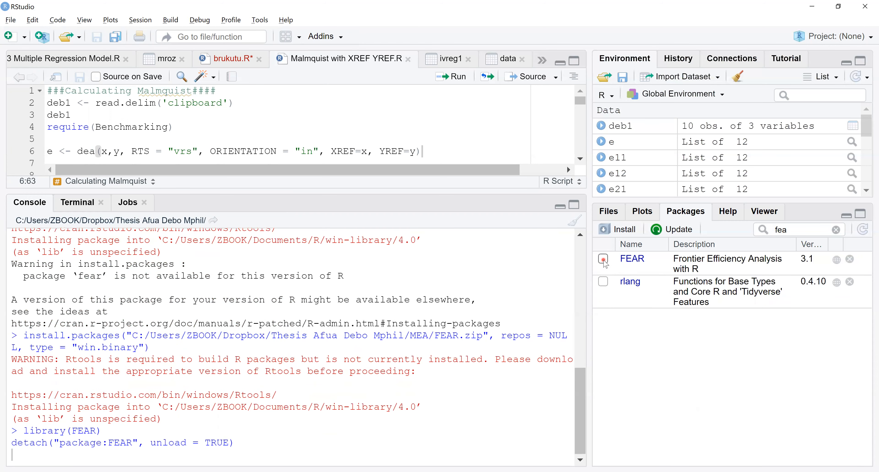